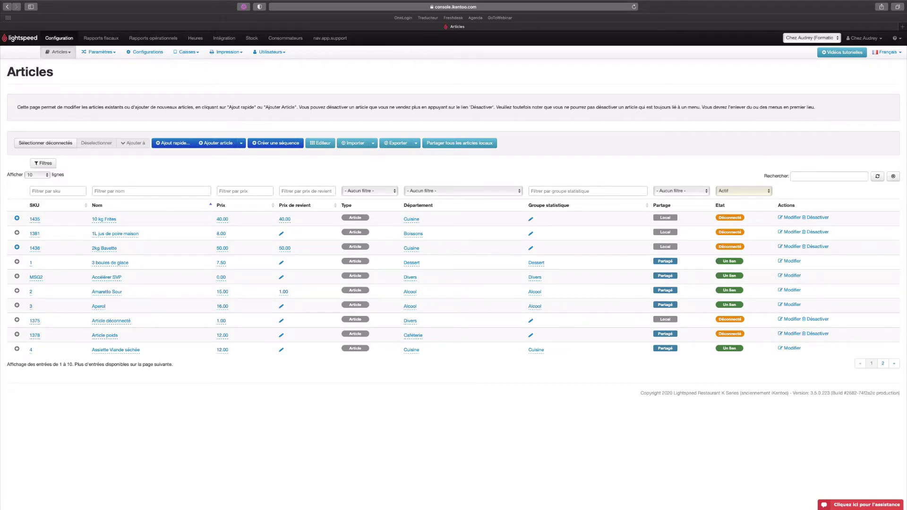
Create a new till user group named Serveurs.
{"action": "left_click", "coordinate": [269, 55]}
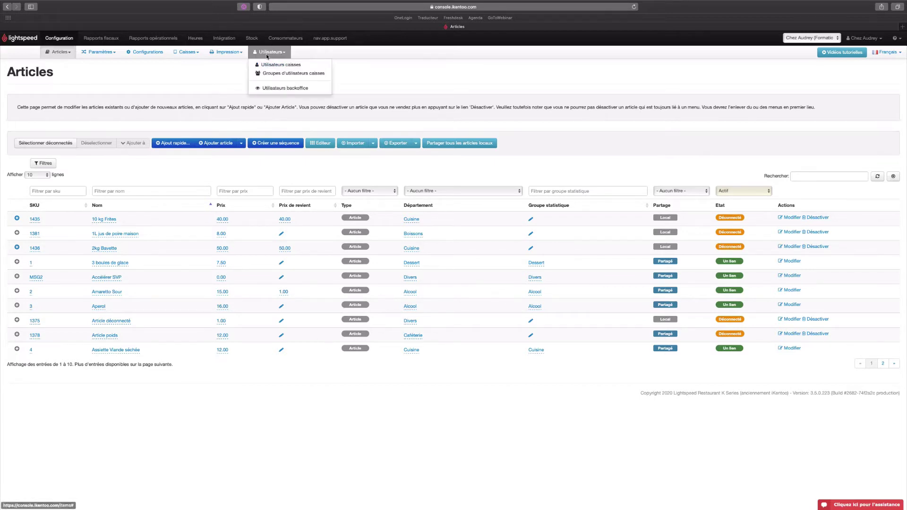
{"action": "left_click", "coordinate": [269, 73]}
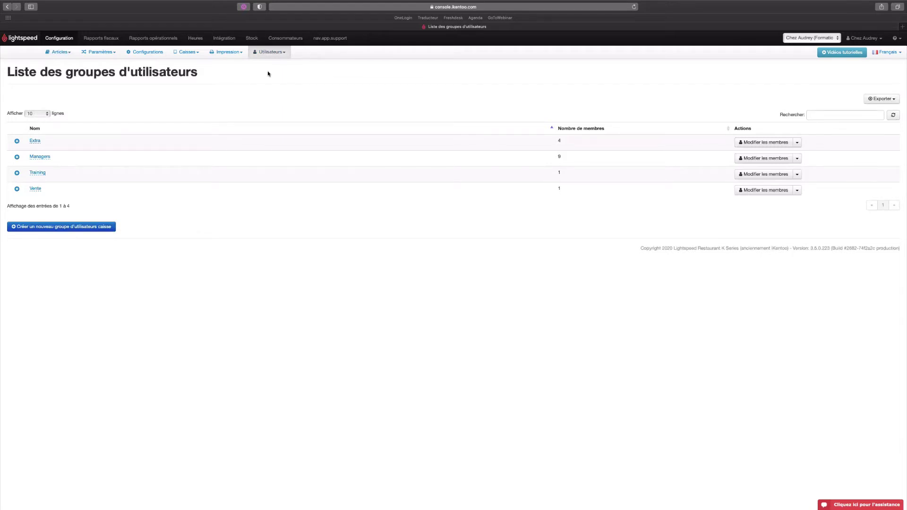
{"action": "left_click", "coordinate": [112, 230]}
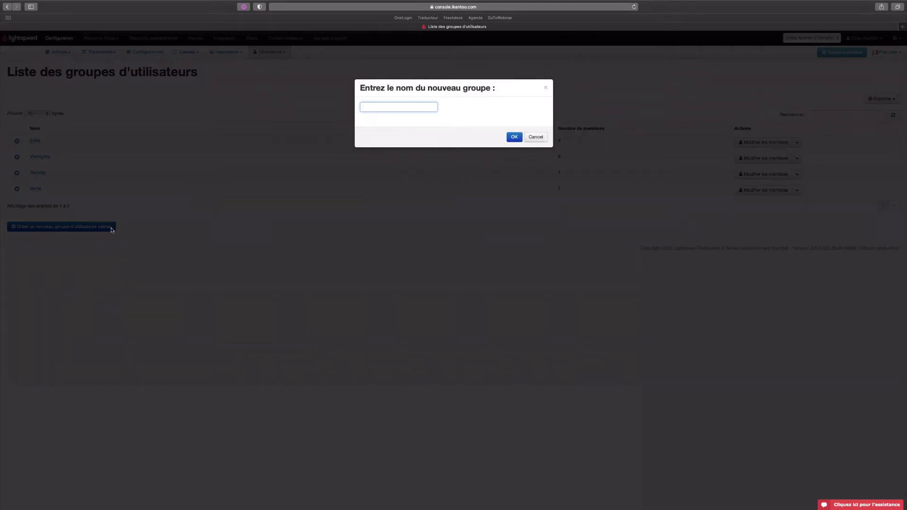
{"action": "type", "text": "Serveurs"}
{"action": "key", "text": "Return"}
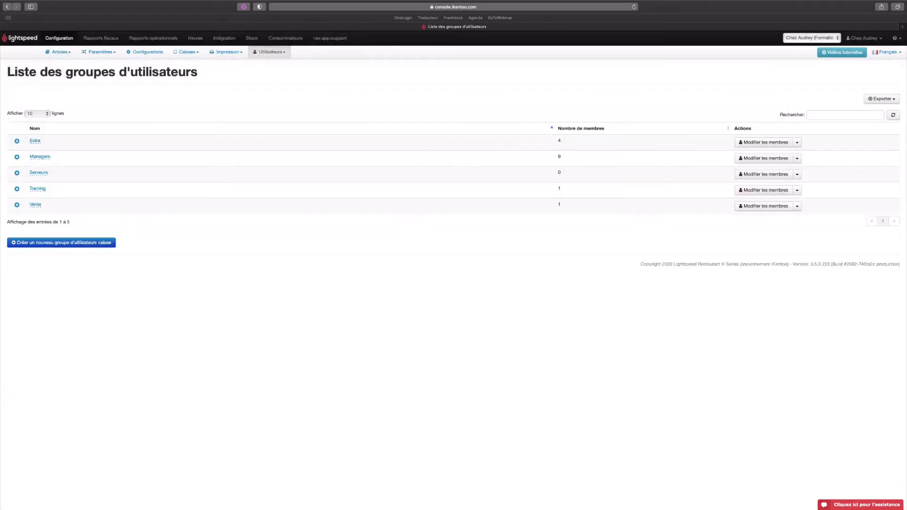
Open the Serveurs group's configuration and toggle the hours-only till access restriction on and back off.
{"action": "left_click", "coordinate": [797, 175]}
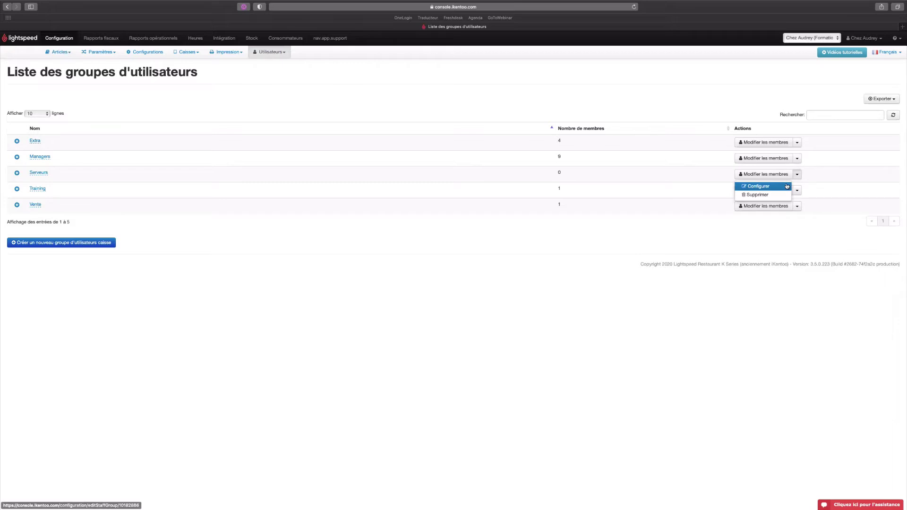
{"action": "left_click", "coordinate": [787, 186]}
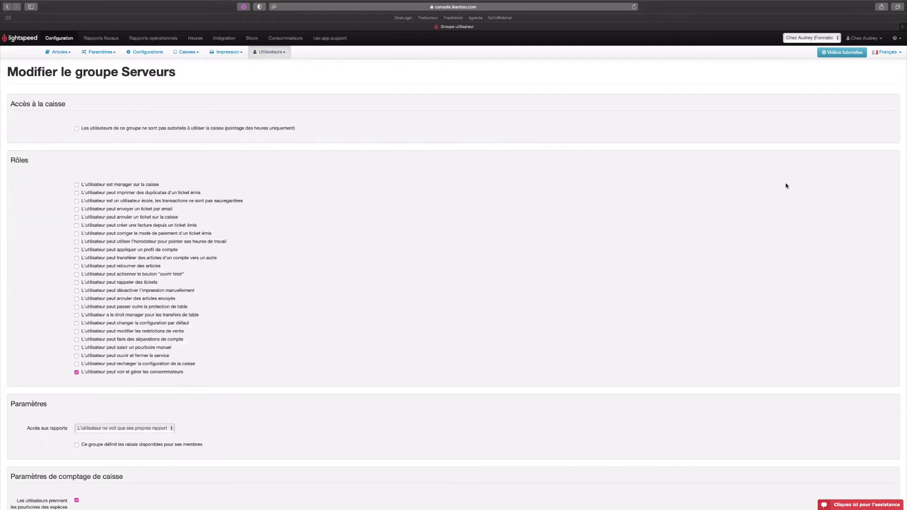
{"action": "left_click", "coordinate": [287, 129]}
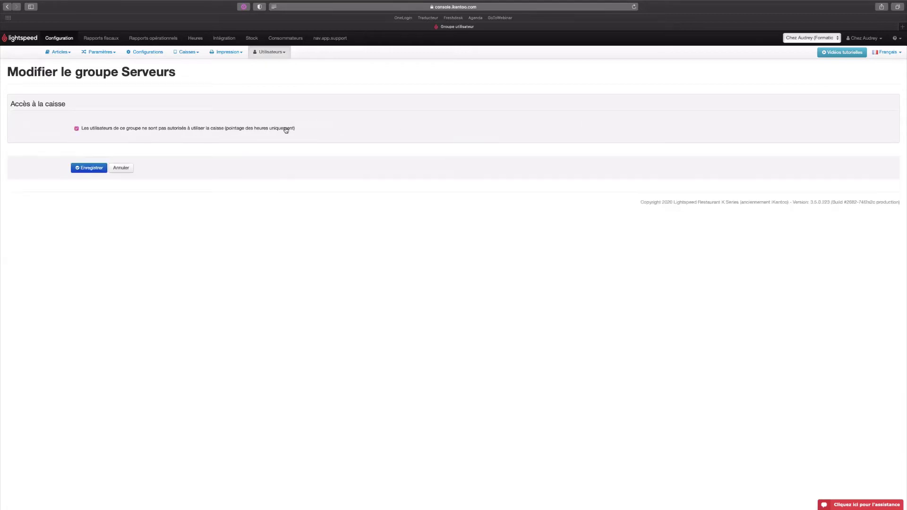
{"action": "left_click", "coordinate": [286, 129]}
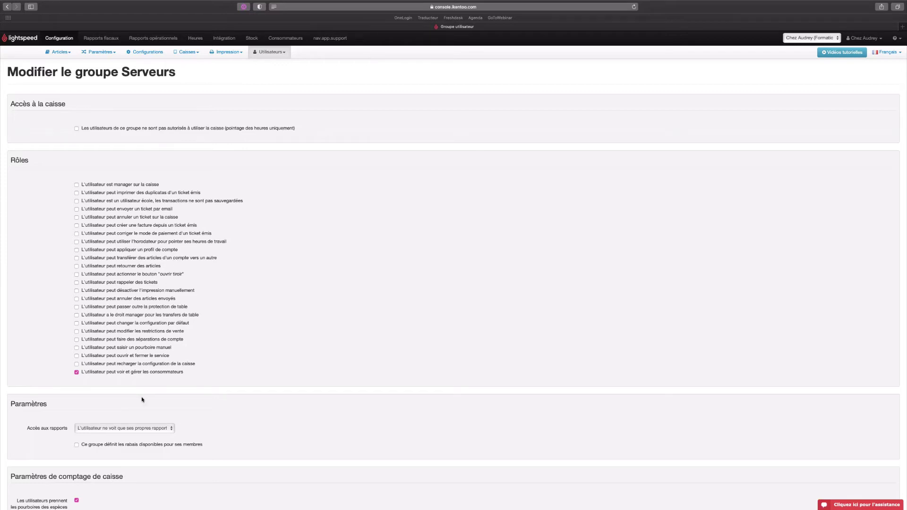
Make the Serveurs group define the discounts available to its members, review the cash-count settings, and save the group.
{"action": "left_click", "coordinate": [142, 428]}
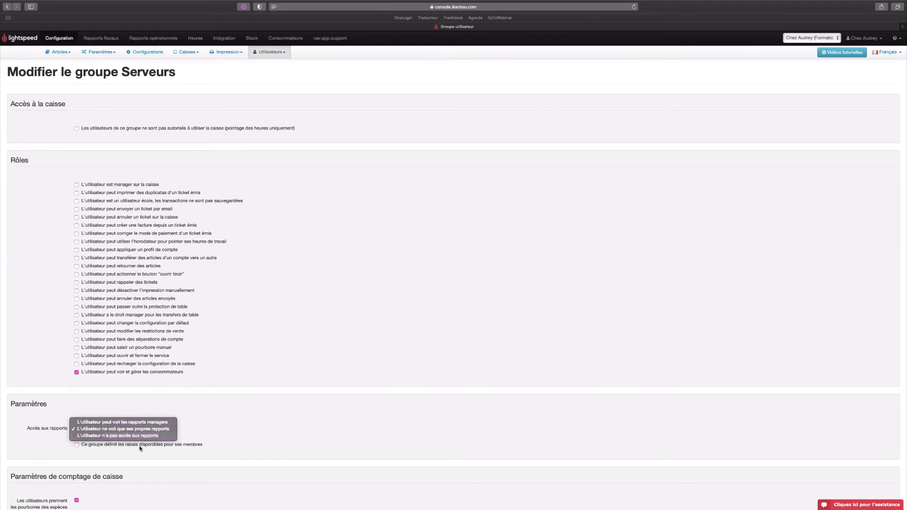
{"action": "left_click", "coordinate": [140, 447]}
{"action": "left_click", "coordinate": [140, 448]}
{"action": "scroll", "coordinate": [141, 448], "scroll_direction": "down", "scroll_amount": 3}
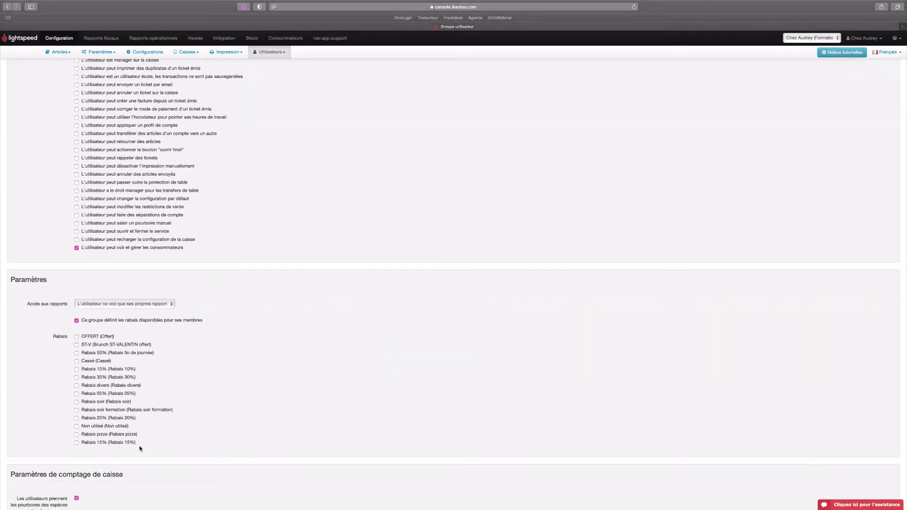
{"action": "scroll", "coordinate": [140, 449], "scroll_direction": "down", "scroll_amount": 3}
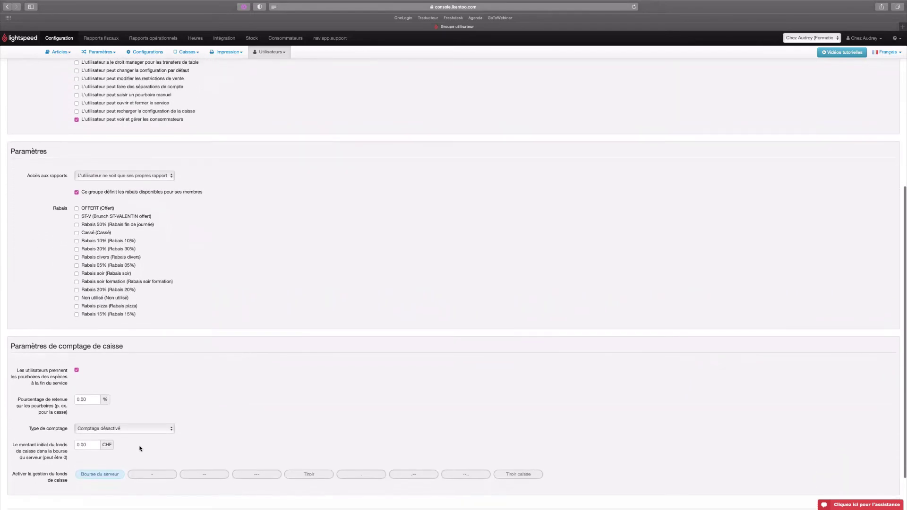
{"action": "scroll", "coordinate": [140, 449], "scroll_direction": "down", "scroll_amount": 1}
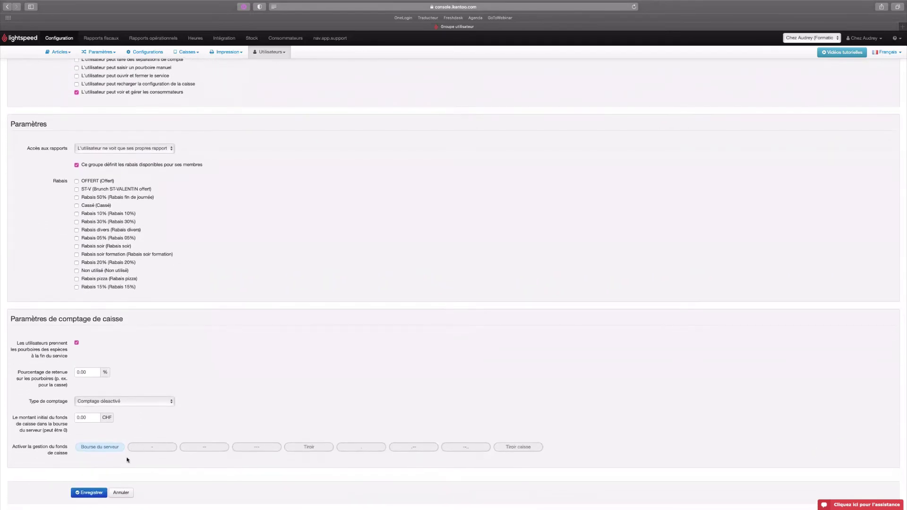
{"action": "left_click", "coordinate": [96, 494]}
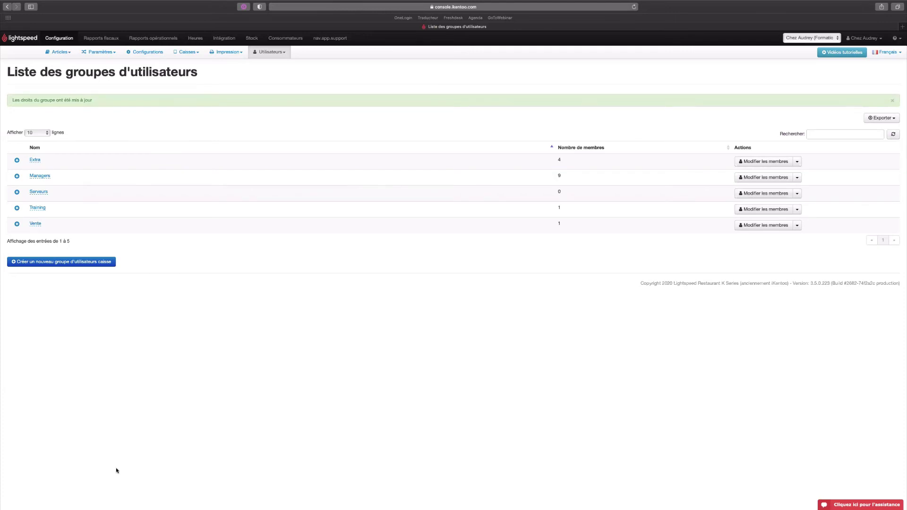
Start a new till user and fill in the username, first name and last name.
{"action": "left_click", "coordinate": [267, 56]}
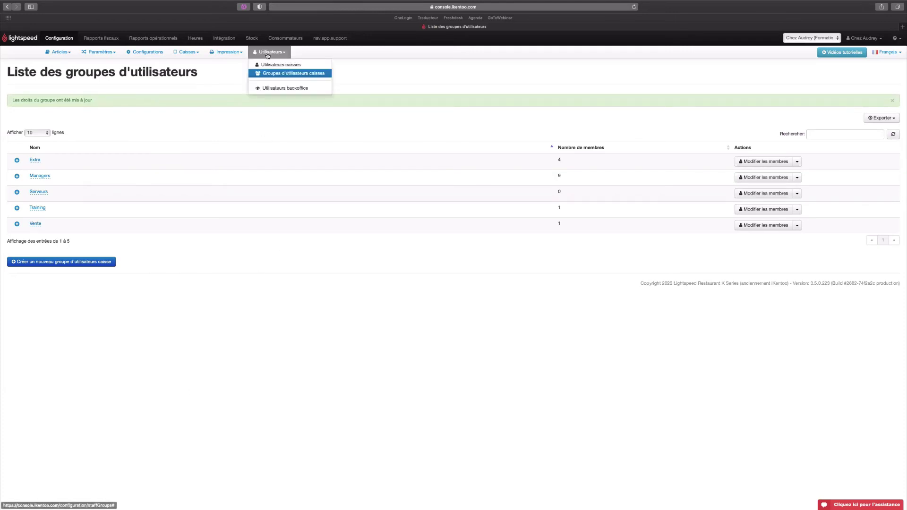
{"action": "left_click", "coordinate": [267, 64]}
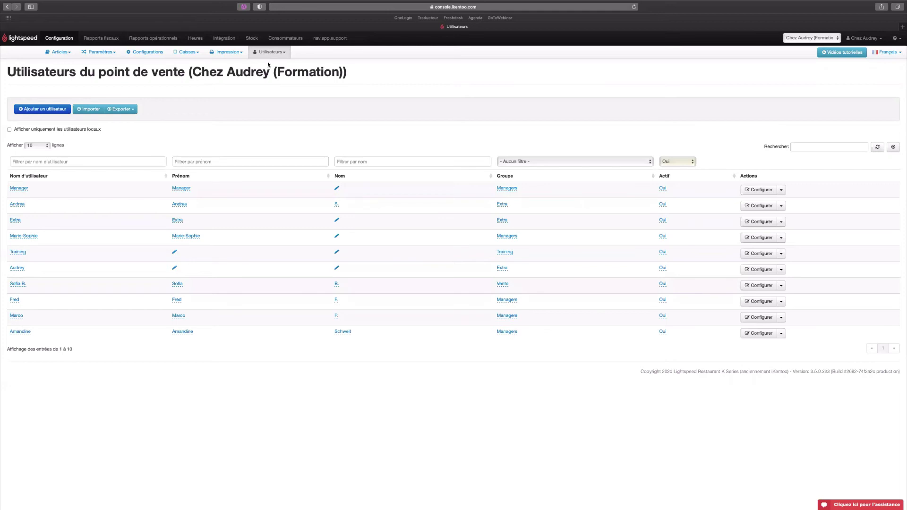
{"action": "left_click", "coordinate": [56, 111]}
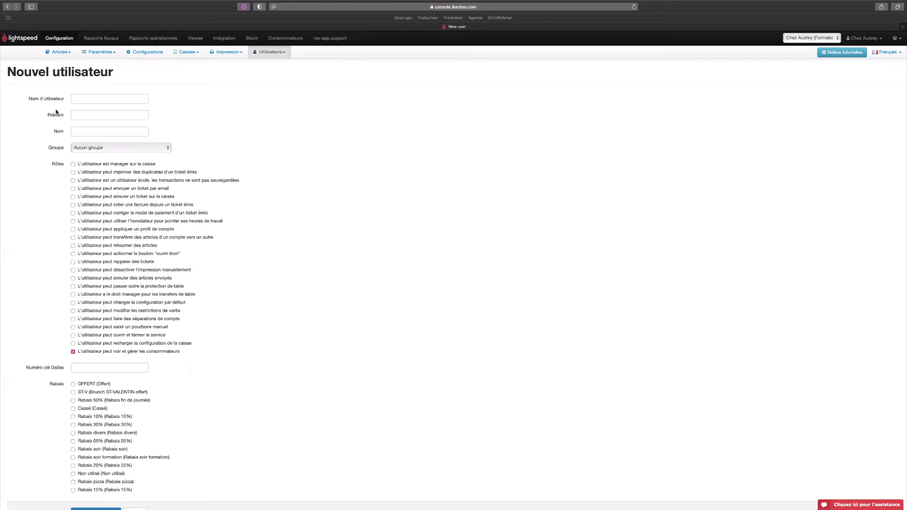
{"action": "left_click", "coordinate": [74, 99]}
{"action": "type", "text": "Lola"}
{"action": "key", "text": "Tab"}
{"action": "type", "text": "Lola"}
{"action": "key", "text": "Tab"}
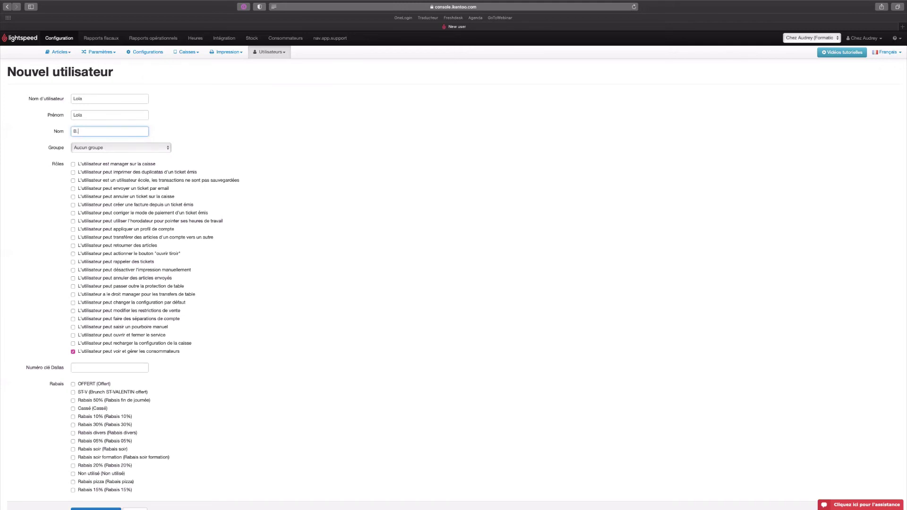
Assign the new user to the Serveurs group and add the user.
{"action": "left_click", "coordinate": [109, 149]}
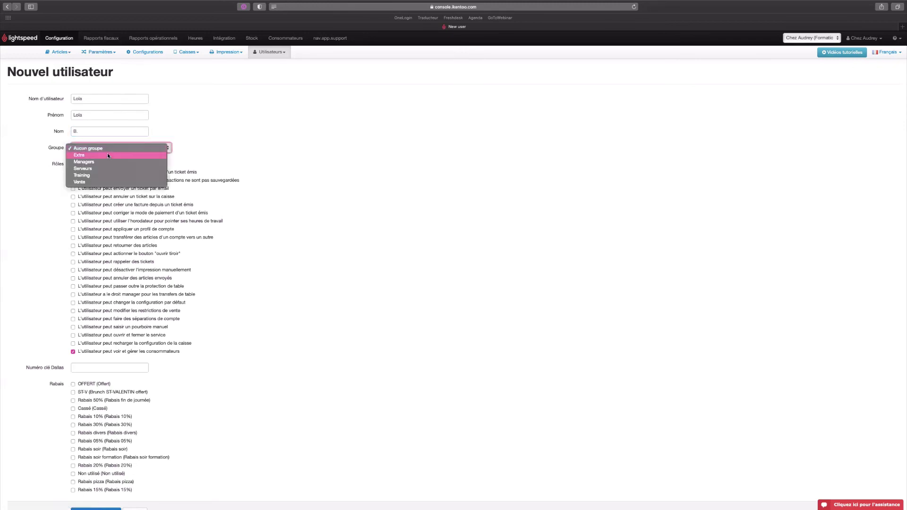
{"action": "left_click", "coordinate": [106, 170]}
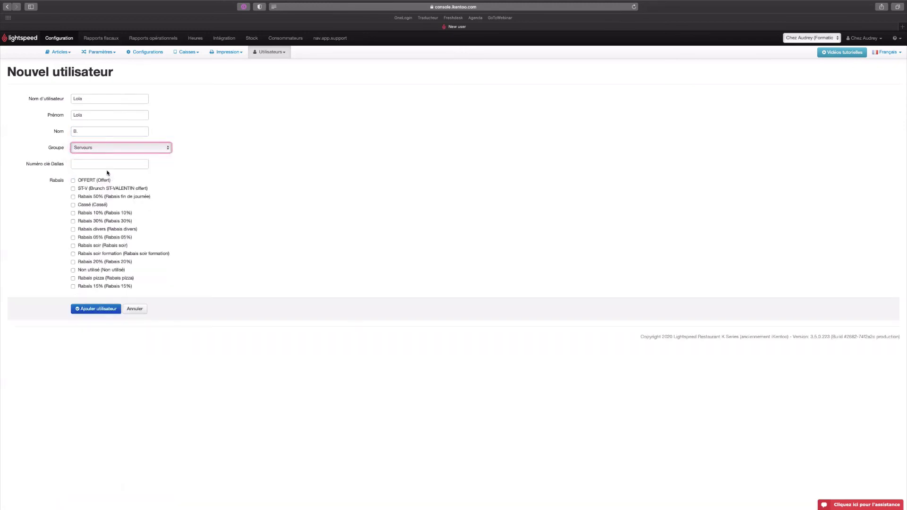
{"action": "left_click", "coordinate": [96, 311]}
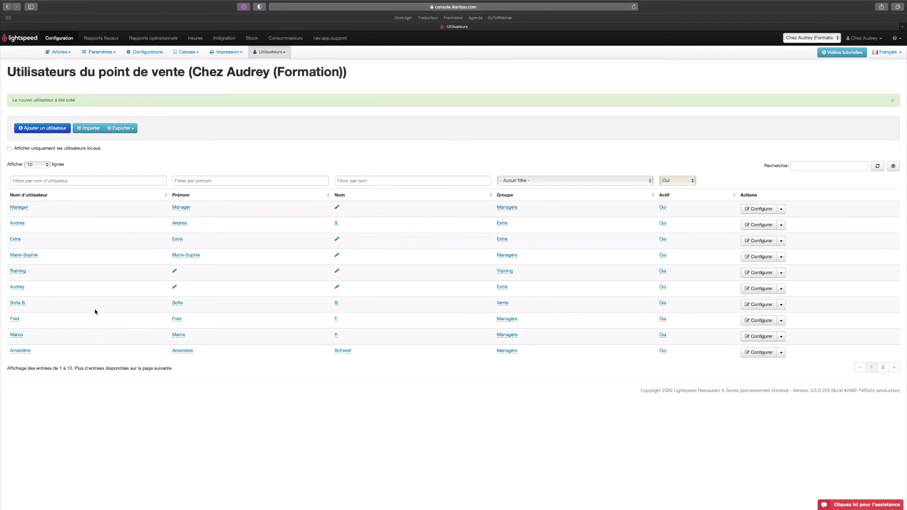
Search the till users for the newly added user and open that user's configuration.
{"action": "left_click", "coordinate": [812, 166]}
{"action": "type", "text": "lol"}
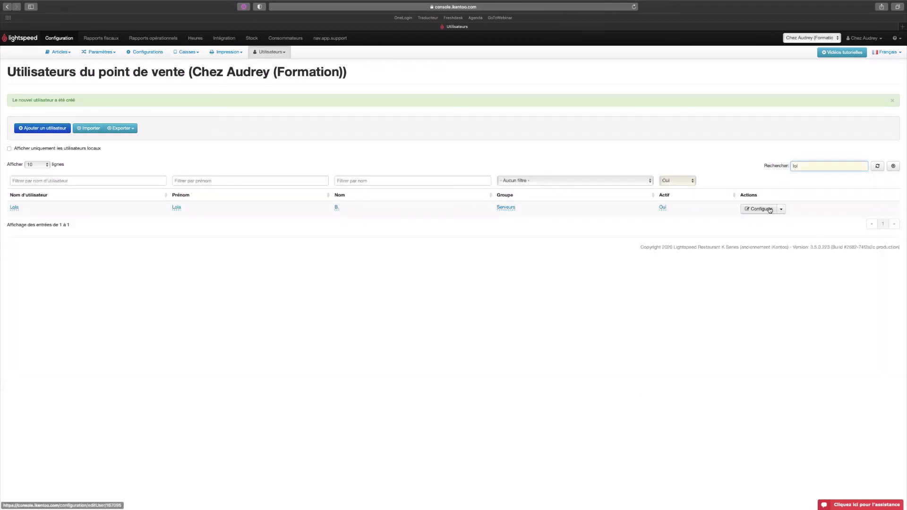
{"action": "left_click", "coordinate": [769, 210]}
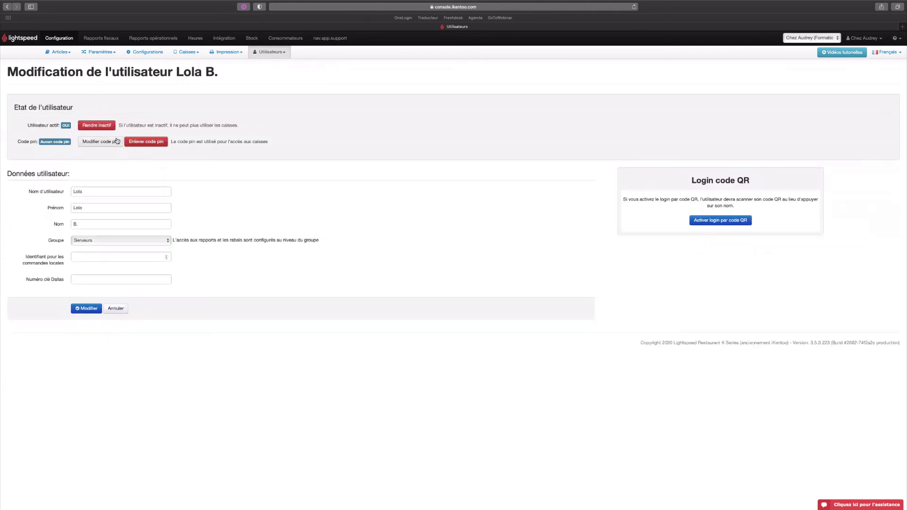
View the user's PIN code entry dialog, cancel it without entering a code, and inspect the last name field.
{"action": "left_click", "coordinate": [118, 141]}
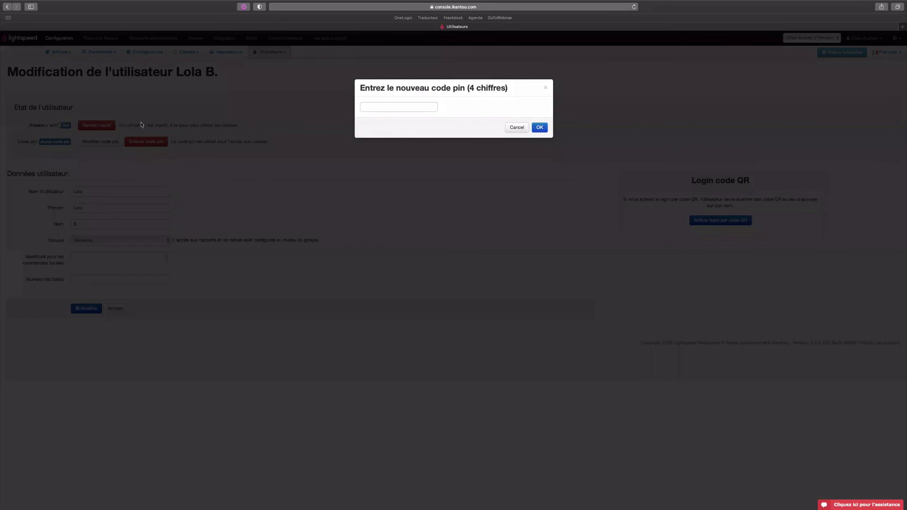
{"action": "left_click", "coordinate": [517, 128]}
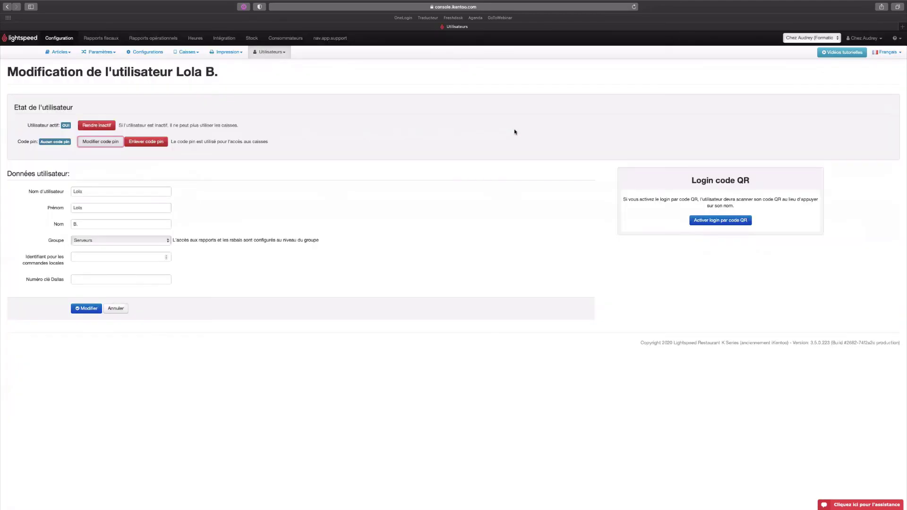
{"action": "left_click", "coordinate": [153, 225]}
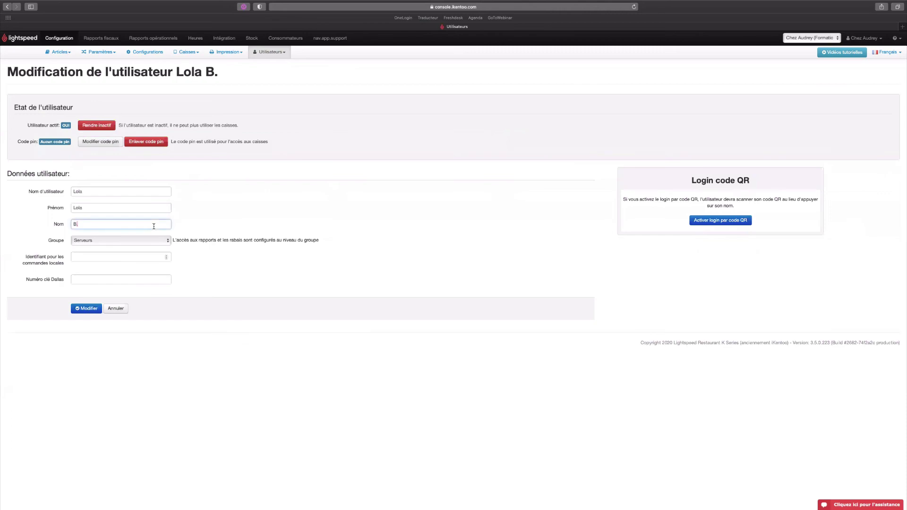